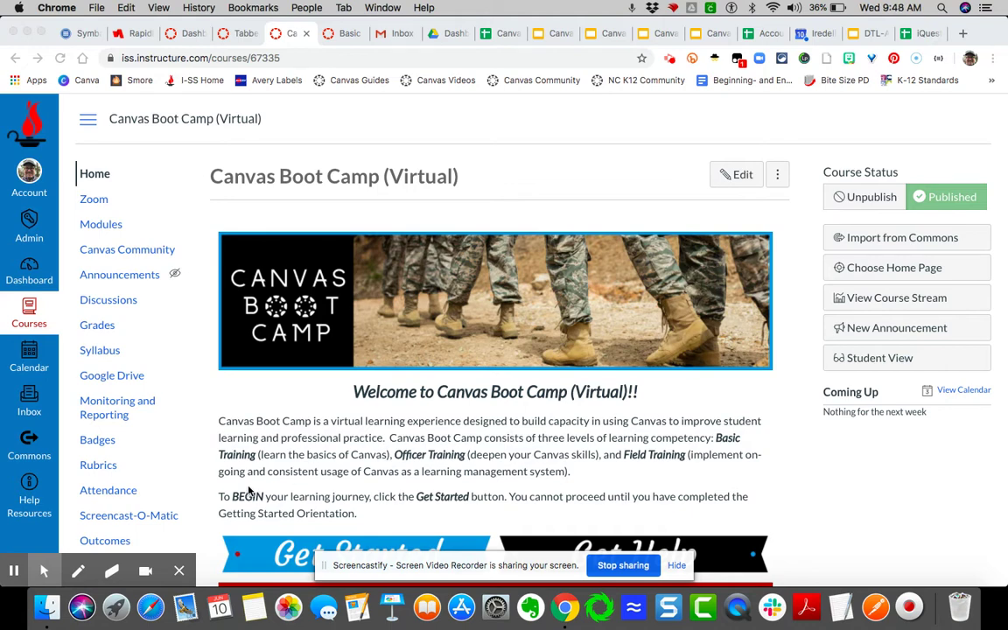
Step: Open the Canvas Boot Camp (Virtual) course settings and display the Navigation settings
{"action": "scroll", "coordinate": [254, 490], "scroll_direction": "down", "scroll_amount": 4}
{"action": "scroll", "coordinate": [266, 494], "scroll_direction": "up", "scroll_amount": 1}
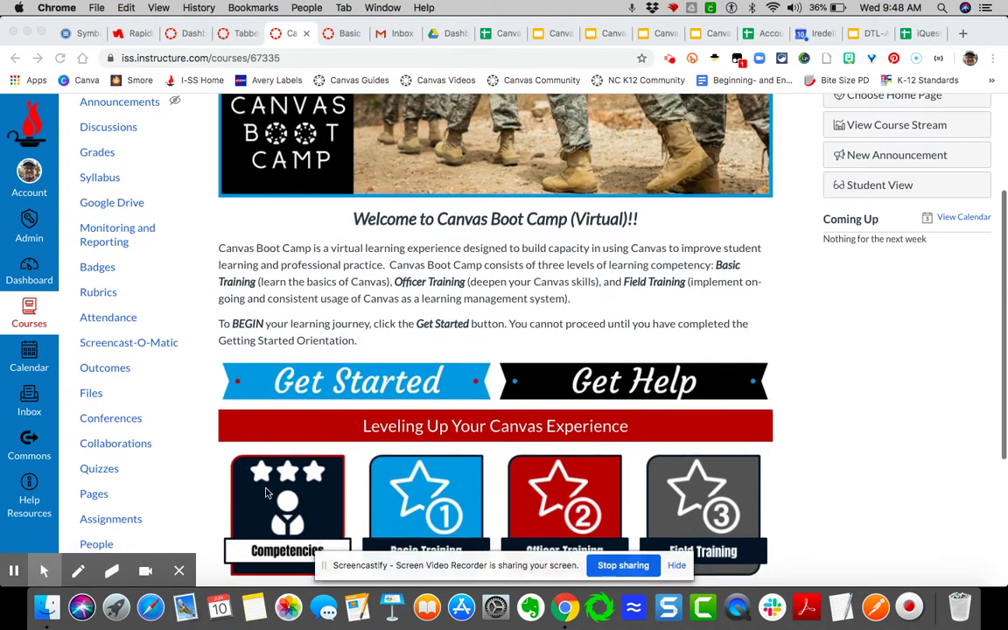
{"action": "scroll", "coordinate": [137, 447], "scroll_direction": "down", "scroll_amount": 4}
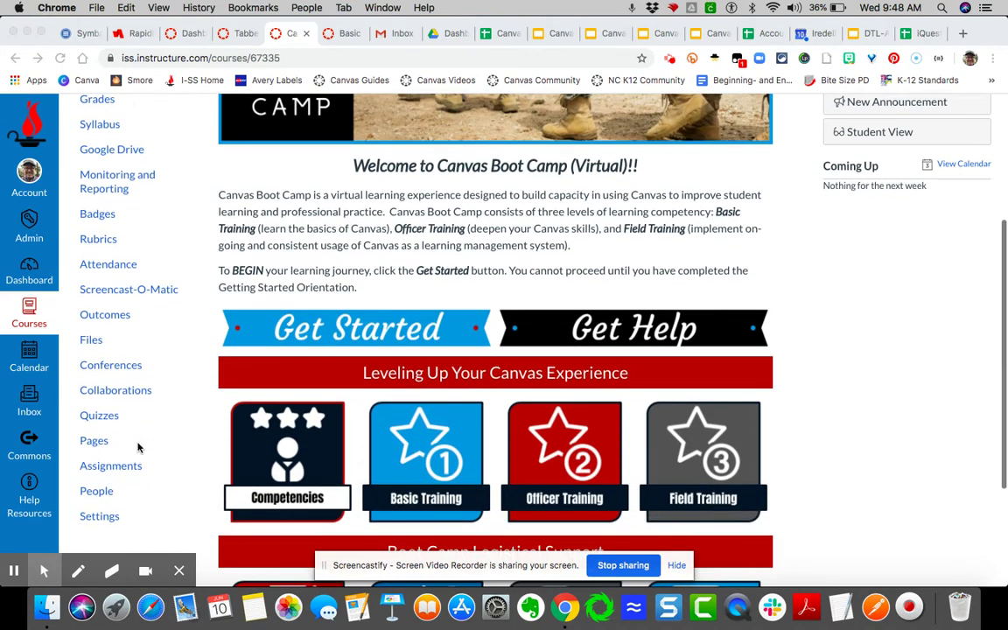
{"action": "scroll", "coordinate": [138, 447], "scroll_direction": "up", "scroll_amount": 6}
{"action": "scroll", "coordinate": [138, 446], "scroll_direction": "up", "scroll_amount": 1}
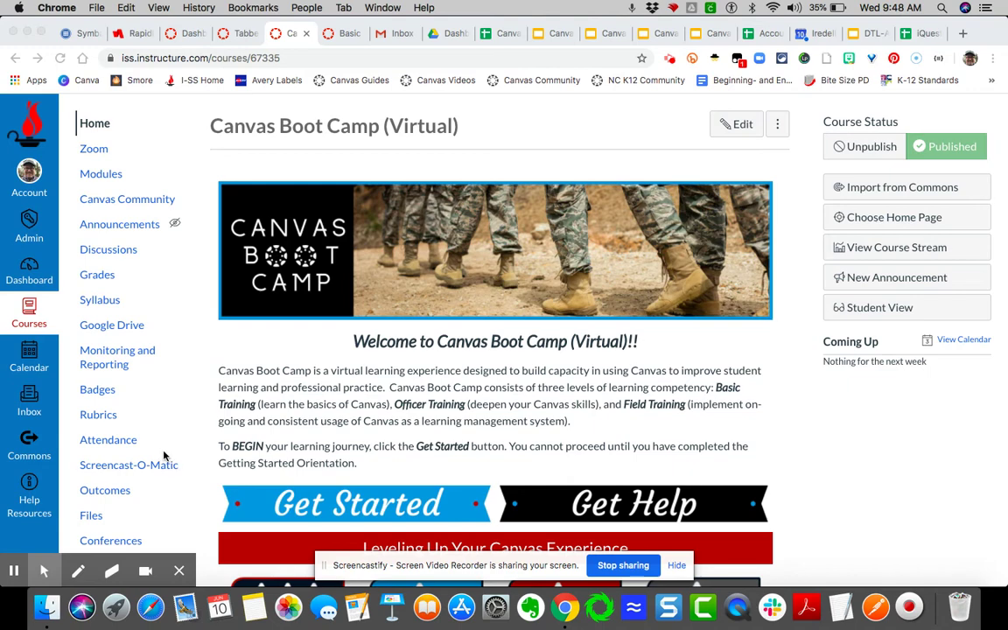
{"action": "scroll", "coordinate": [166, 486], "scroll_direction": "down", "scroll_amount": 5}
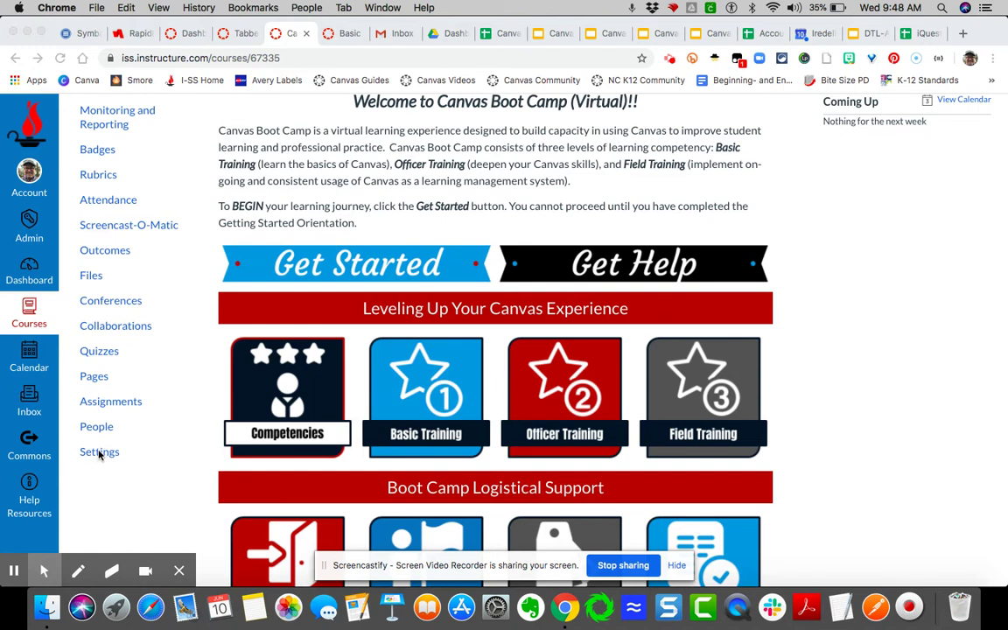
{"action": "left_click", "coordinate": [103, 454]}
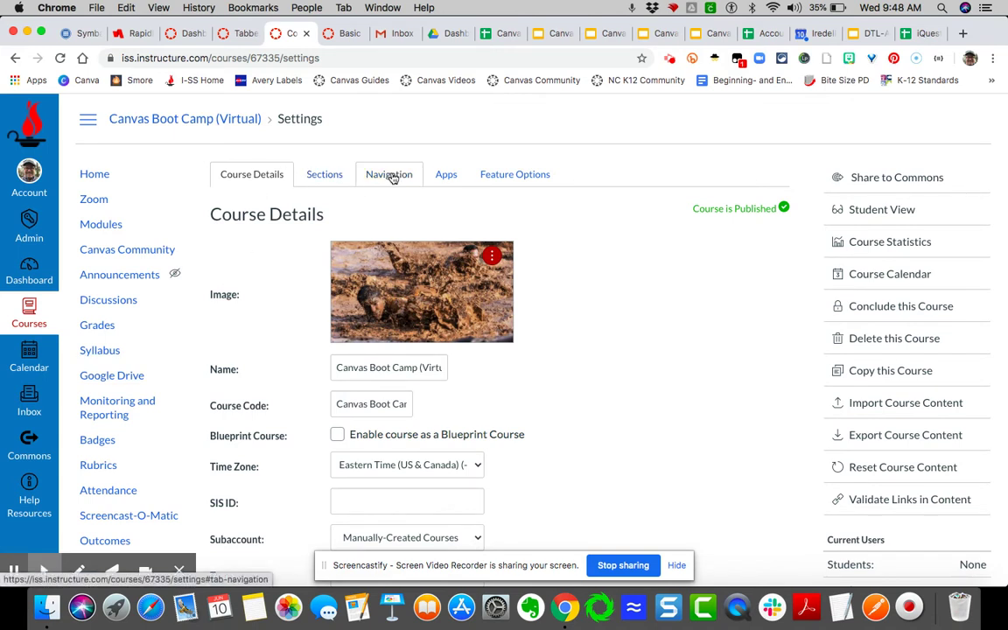
{"action": "left_click", "coordinate": [393, 178]}
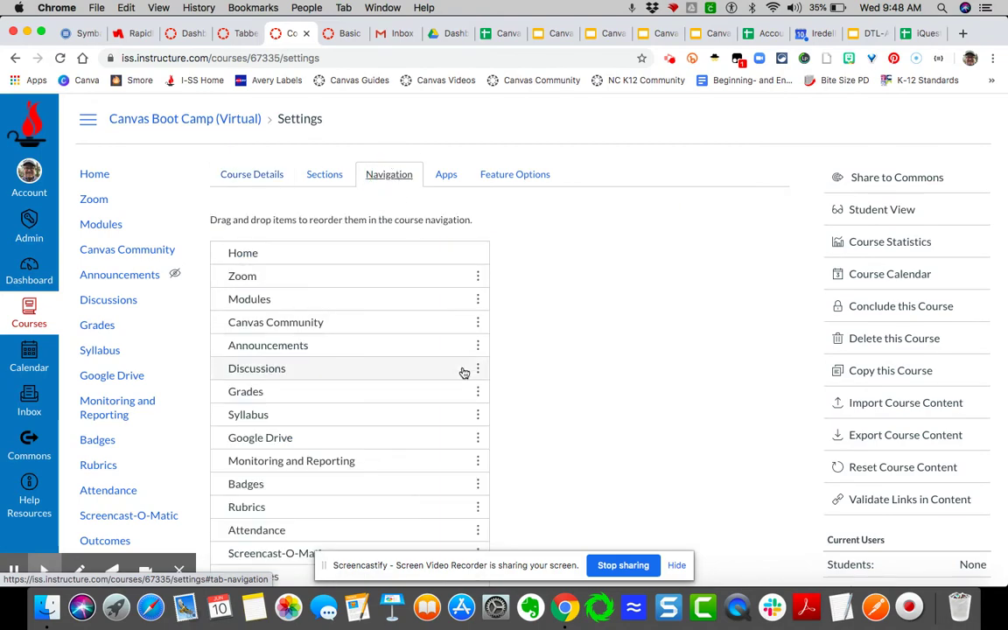
Step: Review the enabled and hidden course navigation items, including the options available for the hidden Kids InfoBits item
{"action": "scroll", "coordinate": [464, 372], "scroll_direction": "down", "scroll_amount": 2}
{"action": "scroll", "coordinate": [465, 372], "scroll_direction": "down", "scroll_amount": 4}
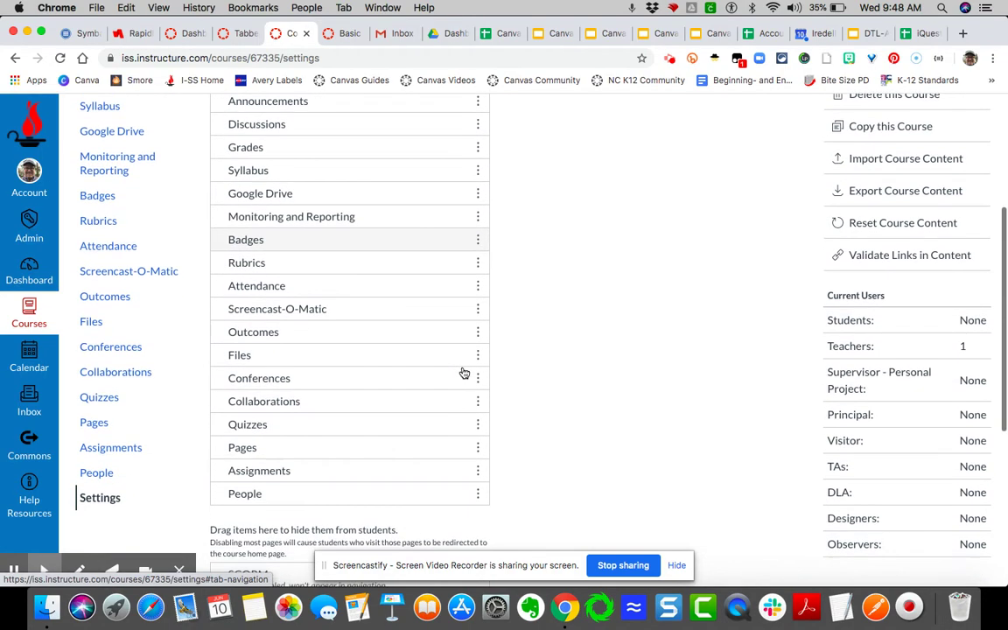
{"action": "scroll", "coordinate": [465, 372], "scroll_direction": "down", "scroll_amount": 9}
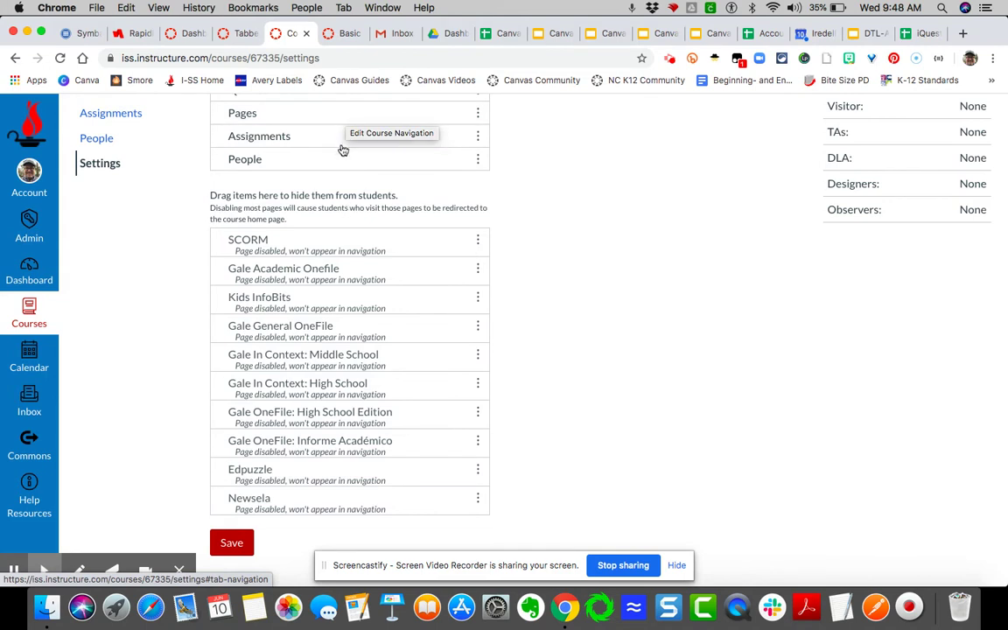
{"action": "left_click", "coordinate": [478, 299]}
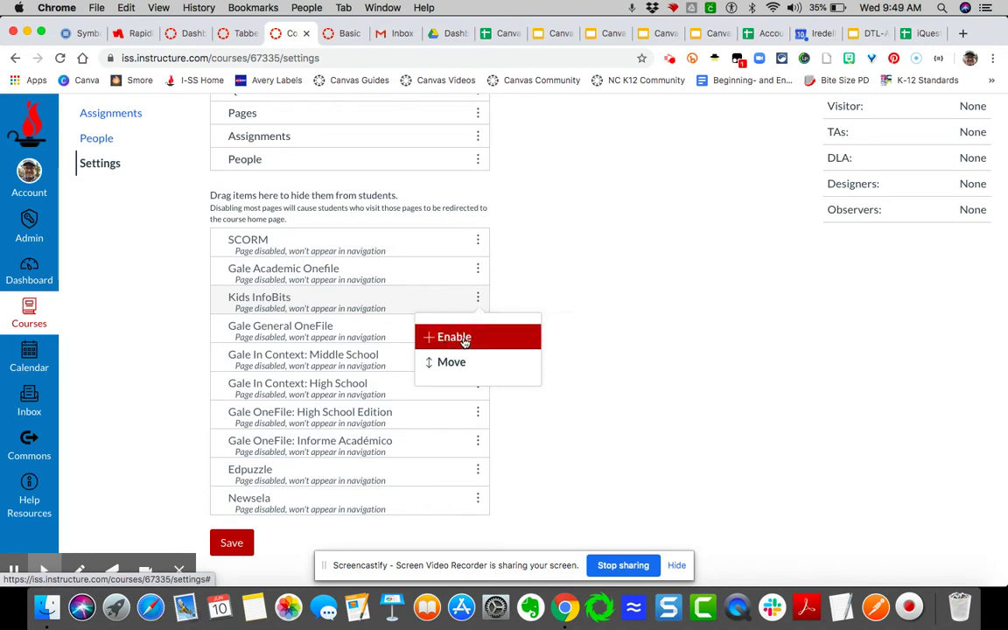
{"action": "scroll", "coordinate": [582, 297], "scroll_direction": "up", "scroll_amount": 5}
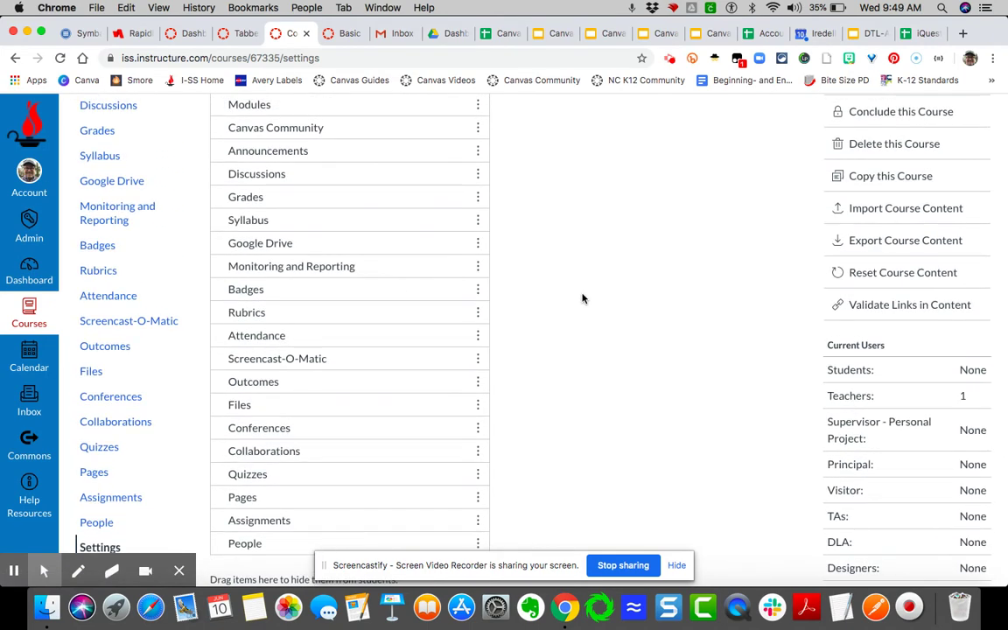
Step: Disable Discussions in the course navigation
{"action": "scroll", "coordinate": [464, 328], "scroll_direction": "up", "scroll_amount": 2}
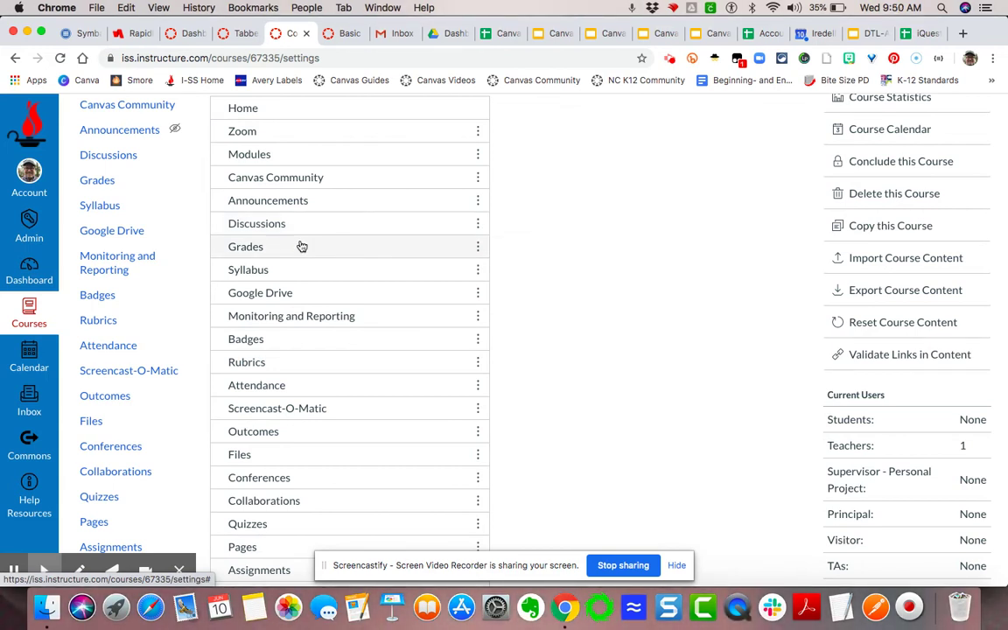
{"action": "left_click", "coordinate": [478, 225]}
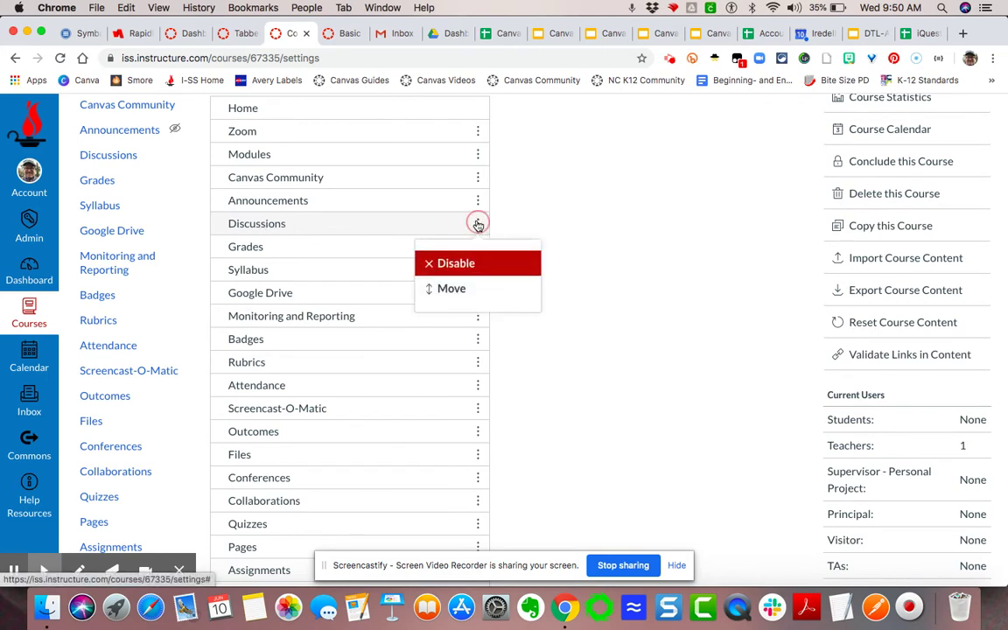
{"action": "left_click", "coordinate": [464, 265]}
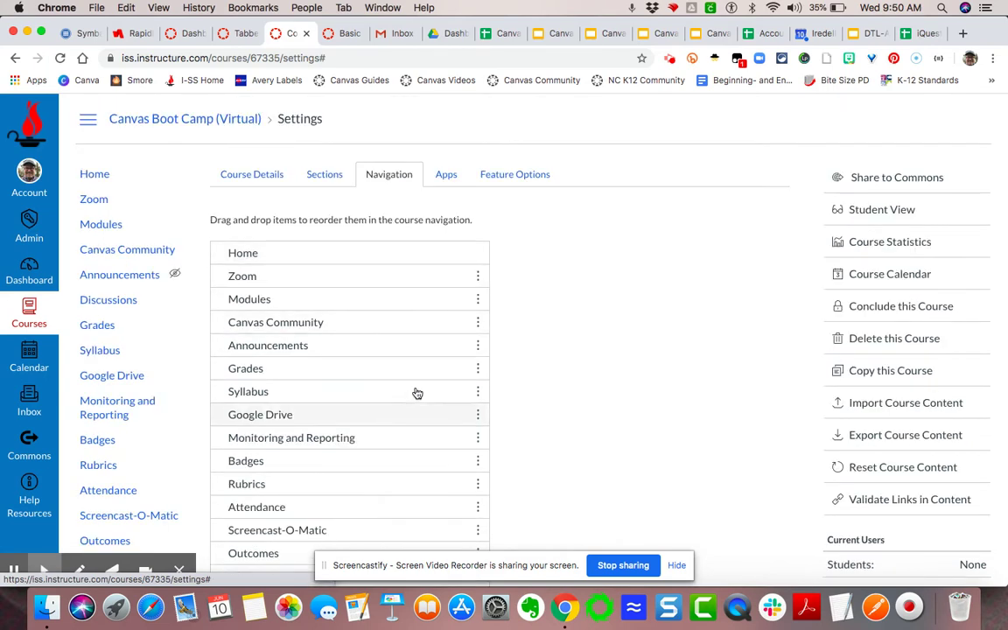
Step: Disable Screencast-O-Matic in the course navigation
{"action": "scroll", "coordinate": [417, 393], "scroll_direction": "down", "scroll_amount": 2}
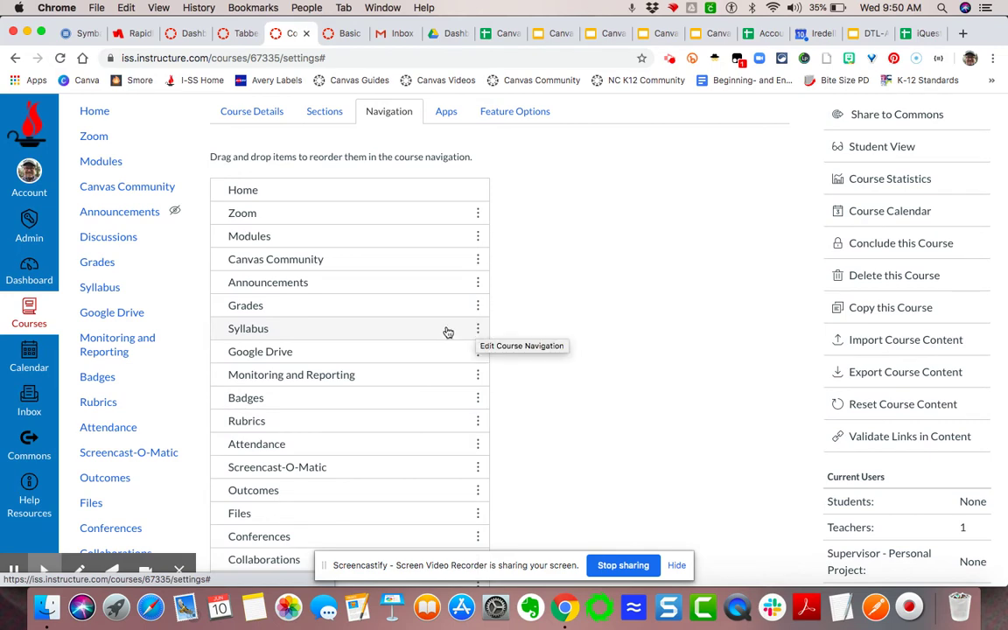
{"action": "scroll", "coordinate": [446, 332], "scroll_direction": "down", "scroll_amount": 1}
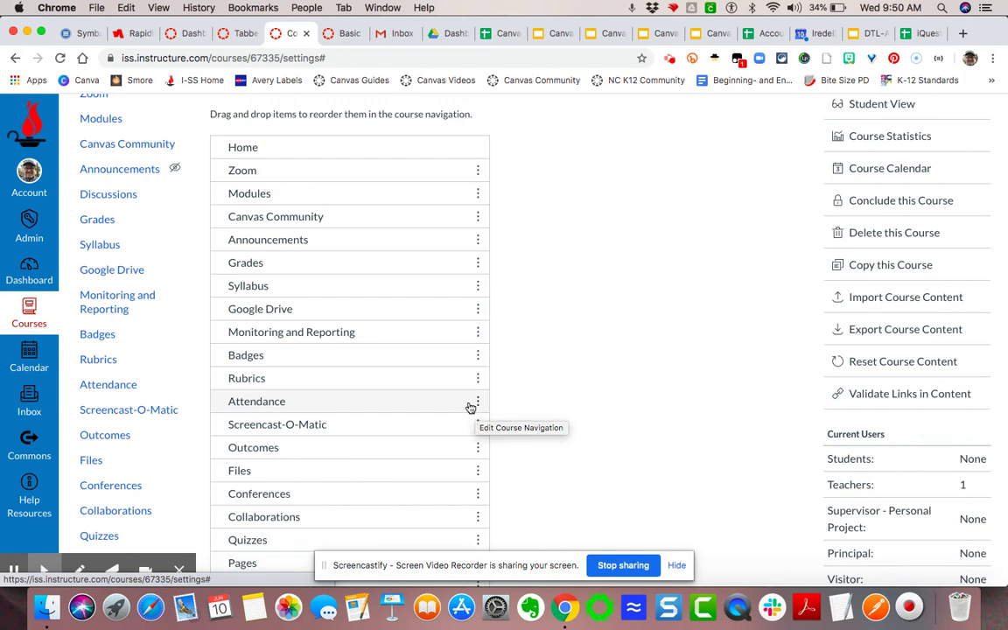
{"action": "scroll", "coordinate": [478, 403], "scroll_direction": "down", "scroll_amount": 5}
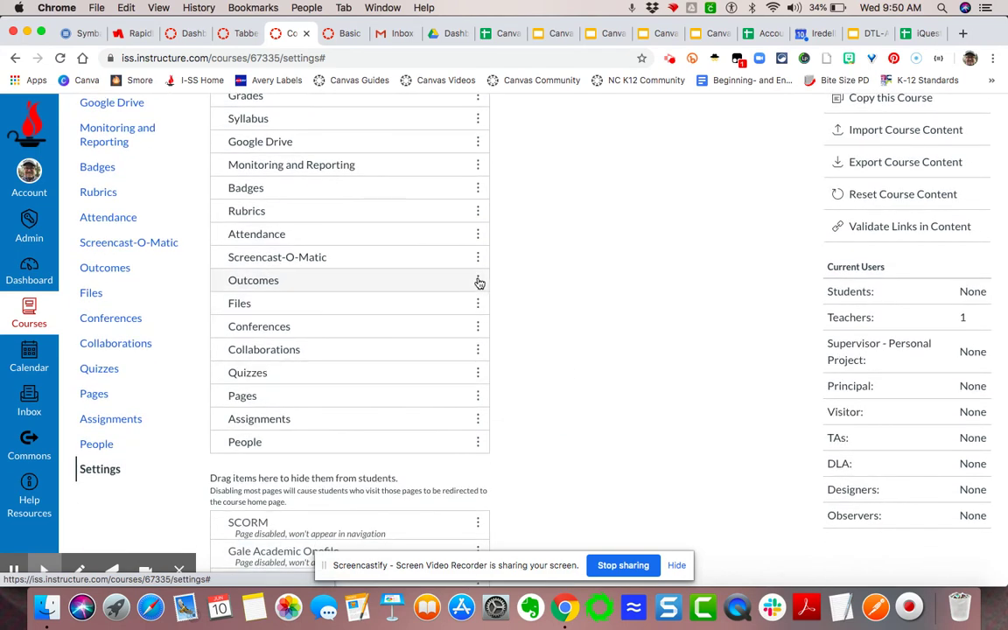
{"action": "left_click", "coordinate": [477, 258]}
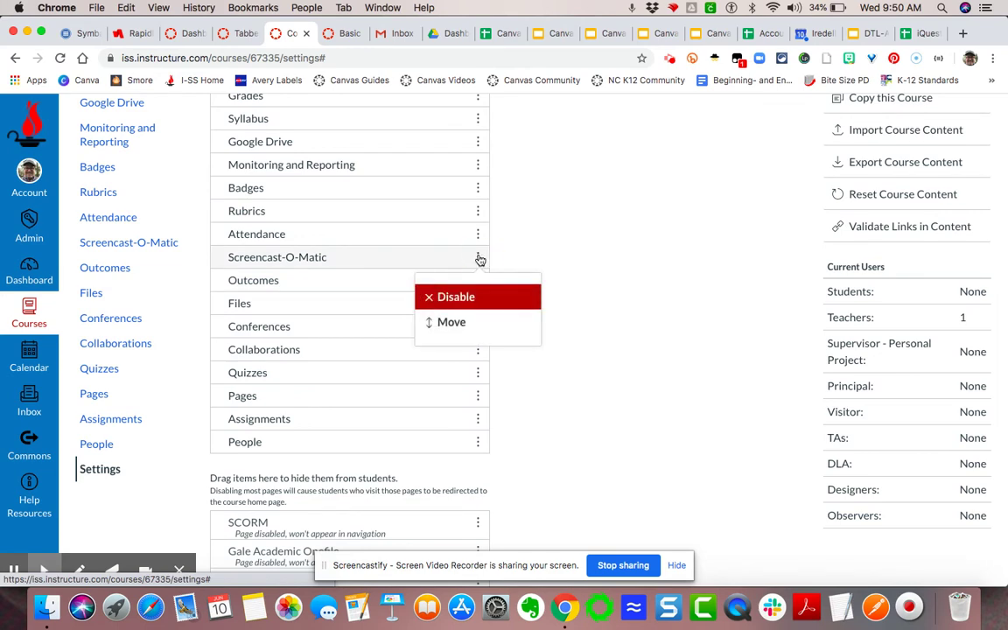
{"action": "left_click", "coordinate": [456, 299]}
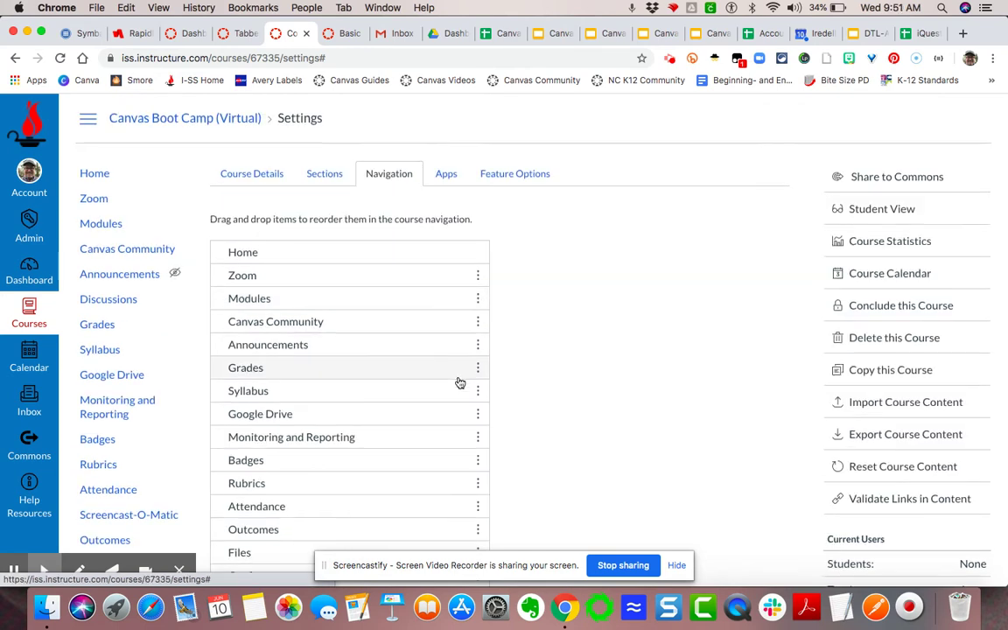
Step: Disable Files and Outcomes in the course navigation
{"action": "scroll", "coordinate": [459, 383], "scroll_direction": "down", "scroll_amount": 5}
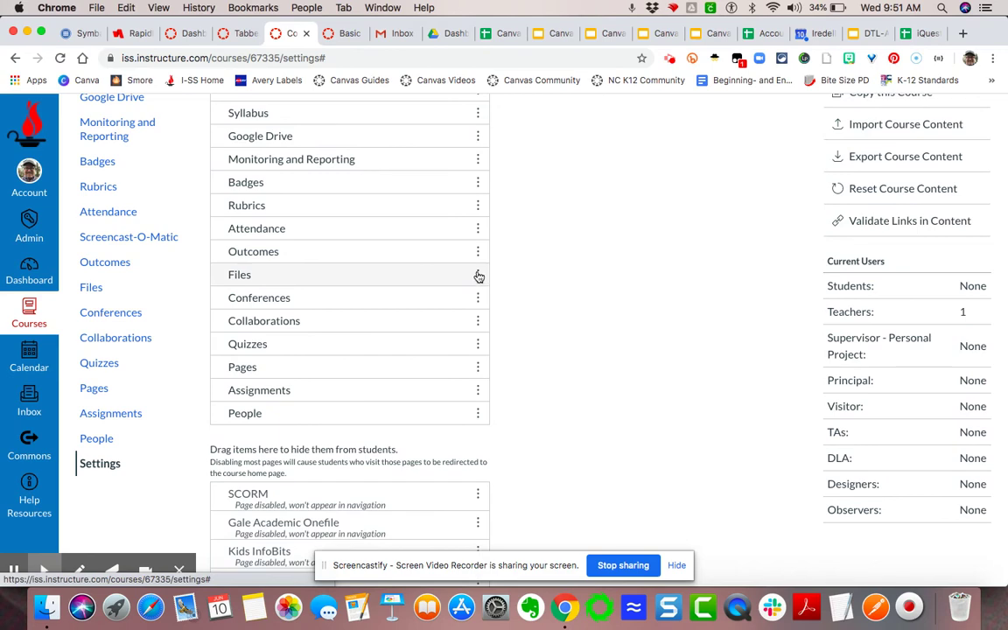
{"action": "left_click", "coordinate": [477, 274]}
{"action": "left_click", "coordinate": [471, 317]}
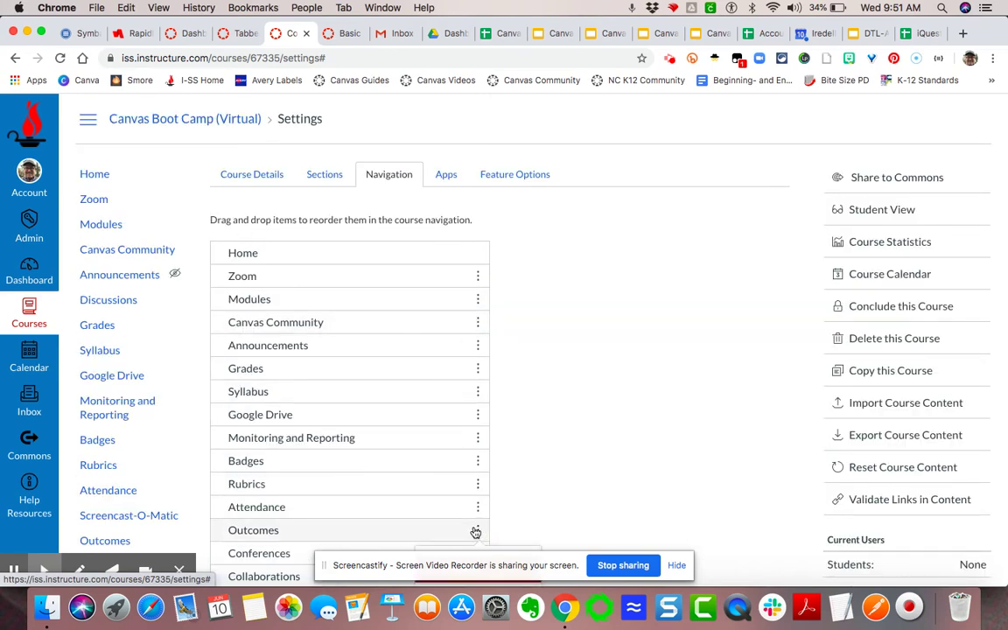
{"action": "left_click", "coordinate": [478, 530]}
{"action": "left_click", "coordinate": [471, 464]}
Step: Disable Conferences and Collaborations in the course navigation
{"action": "scroll", "coordinate": [472, 461], "scroll_direction": "down", "scroll_amount": 5}
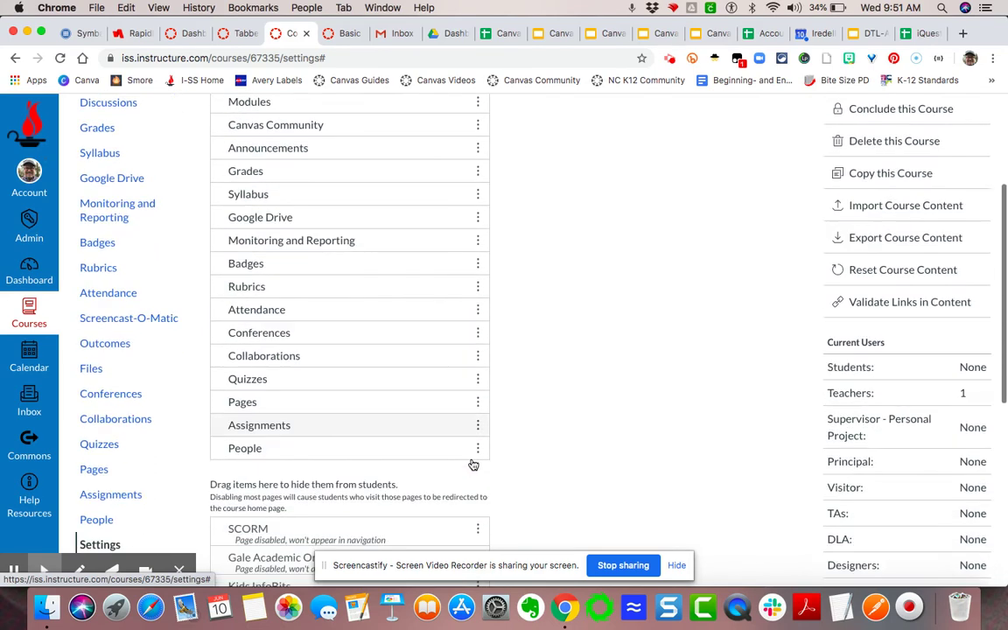
{"action": "left_click", "coordinate": [478, 305]}
{"action": "left_click", "coordinate": [468, 352]}
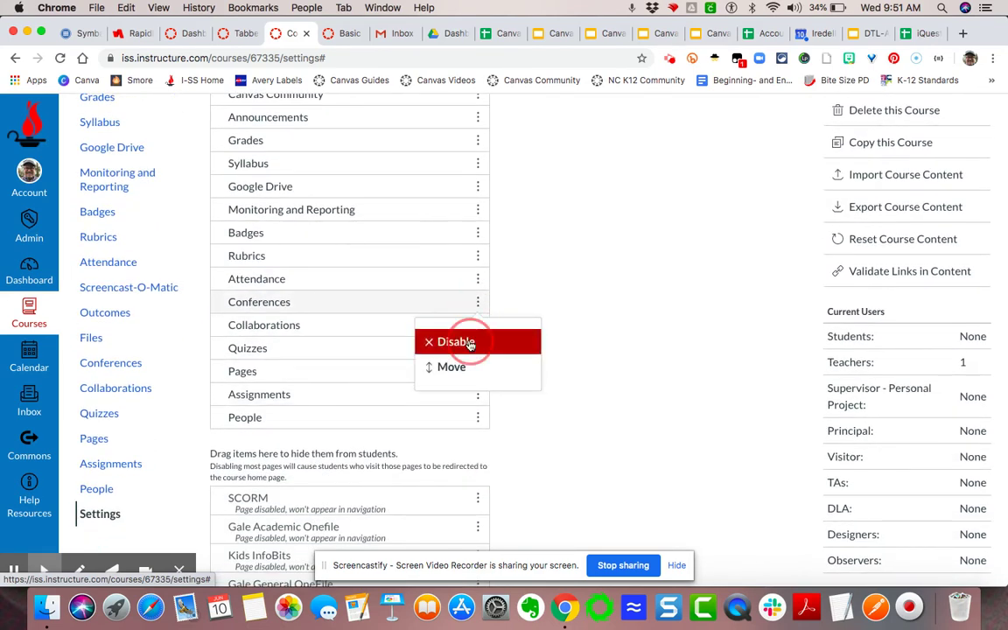
{"action": "scroll", "coordinate": [474, 398], "scroll_direction": "down", "scroll_amount": 4}
{"action": "scroll", "coordinate": [474, 398], "scroll_direction": "down", "scroll_amount": 2}
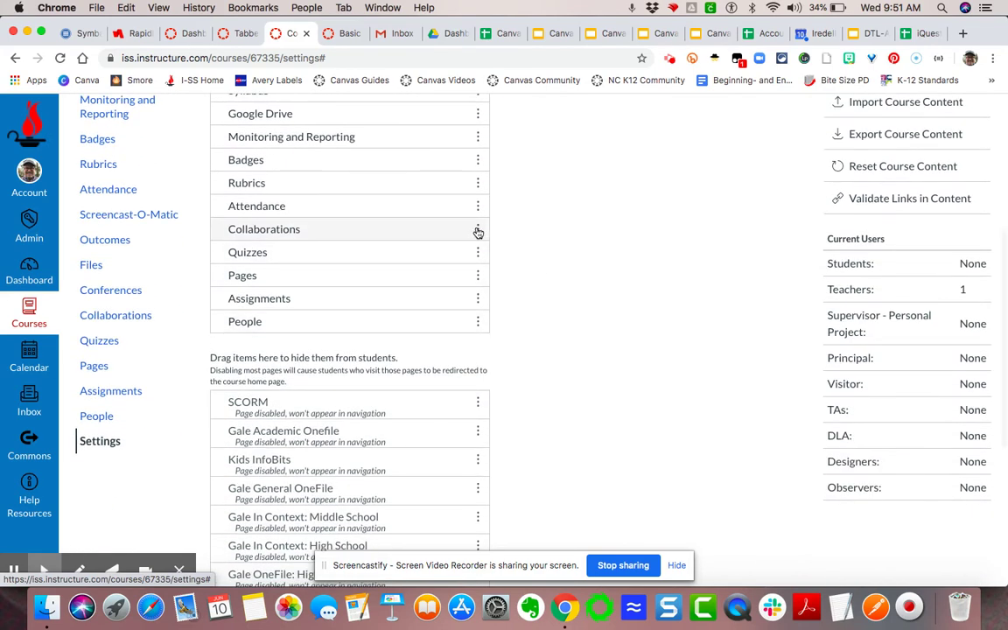
{"action": "left_click", "coordinate": [478, 230]}
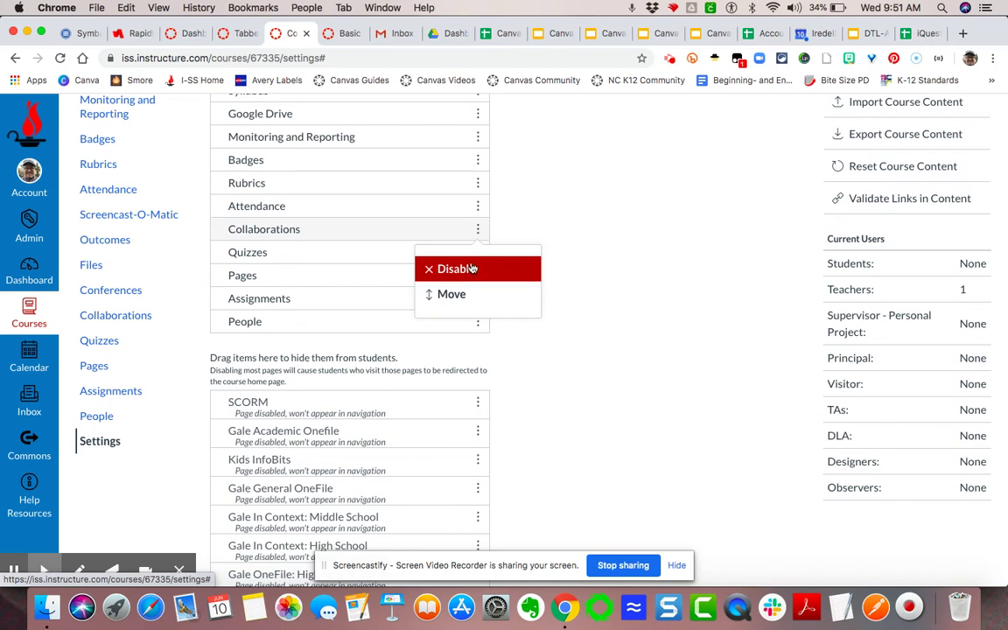
{"action": "left_click", "coordinate": [471, 268]}
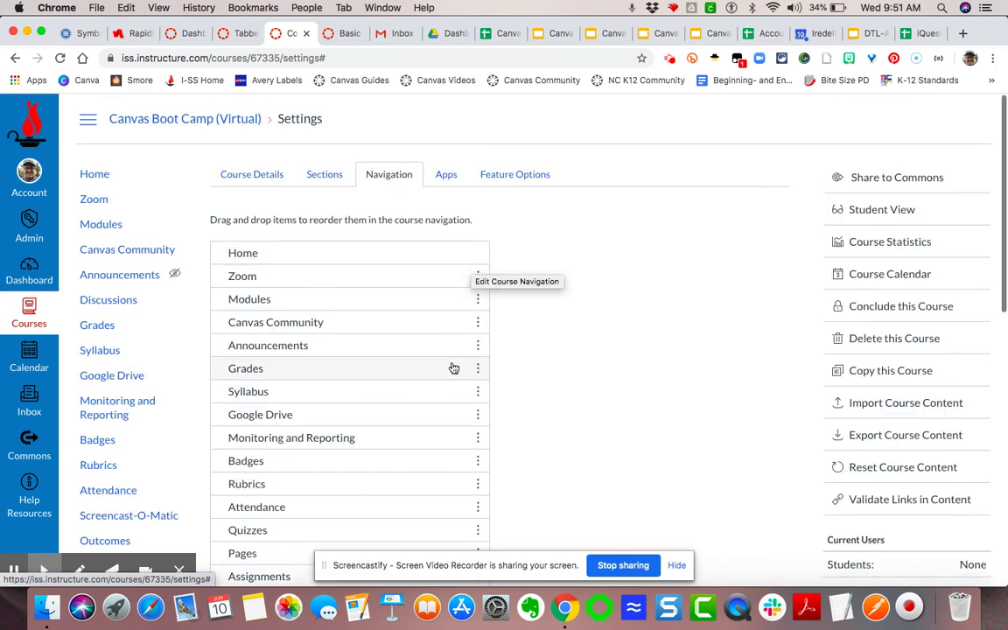
Step: Disable Quizzes and Pages in the course navigation
{"action": "scroll", "coordinate": [452, 365], "scroll_direction": "down", "scroll_amount": 5}
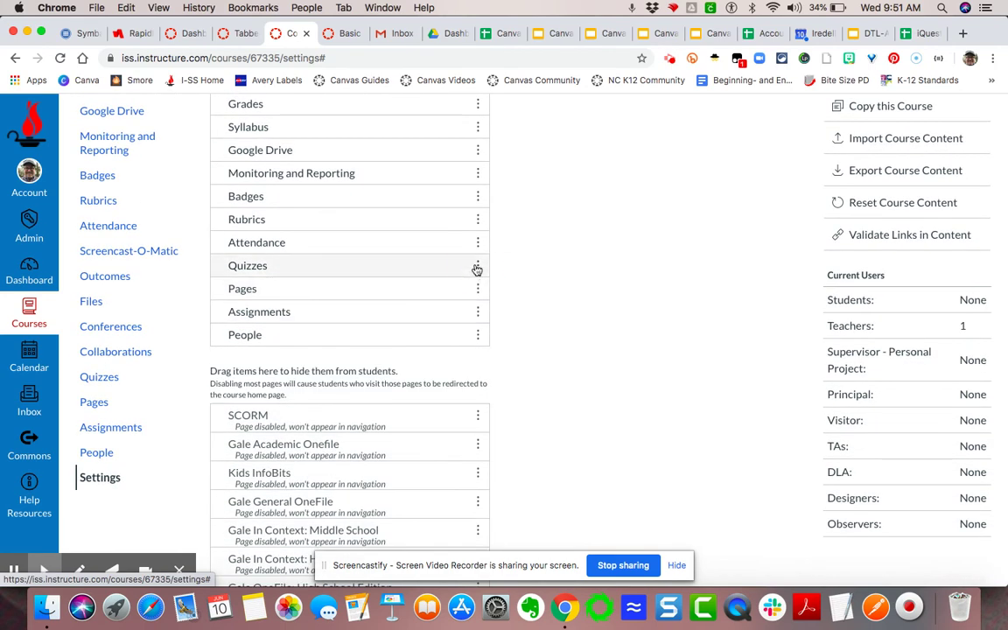
{"action": "left_click", "coordinate": [478, 266]}
{"action": "left_click", "coordinate": [473, 315]}
{"action": "scroll", "coordinate": [470, 393], "scroll_direction": "down", "scroll_amount": 5}
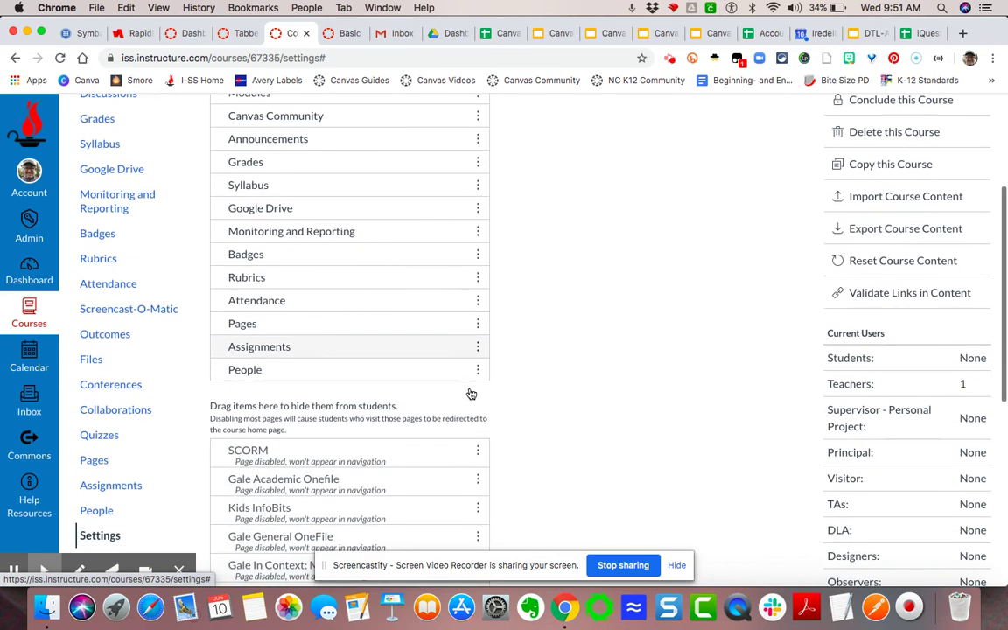
{"action": "left_click", "coordinate": [477, 324]}
{"action": "left_click", "coordinate": [472, 363]}
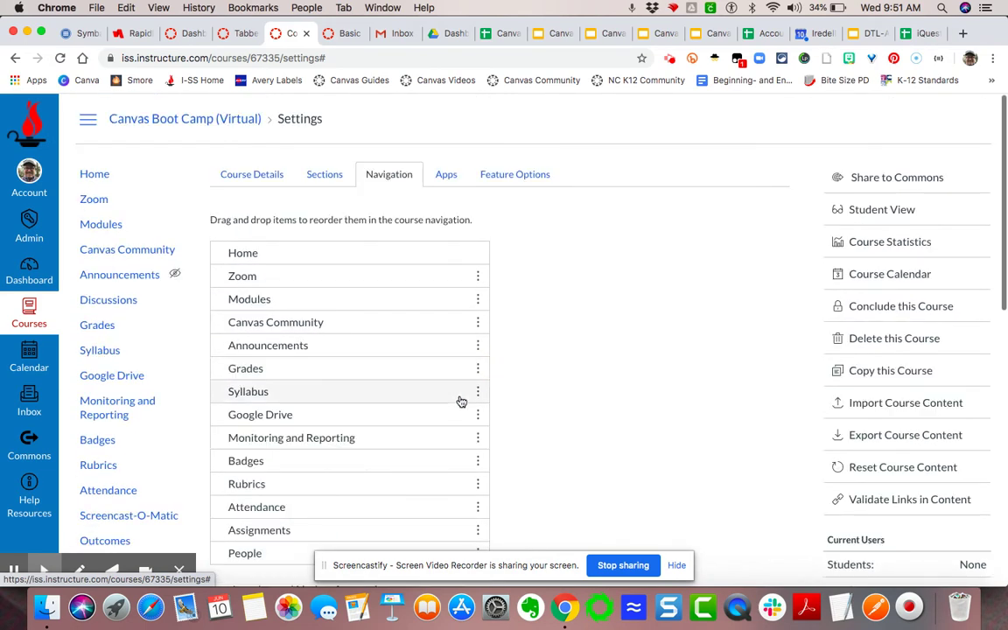
Step: Disable Assignments and People in the course navigation
{"action": "scroll", "coordinate": [461, 398], "scroll_direction": "down", "scroll_amount": 5}
{"action": "left_click", "coordinate": [475, 385]}
{"action": "left_click", "coordinate": [465, 418]}
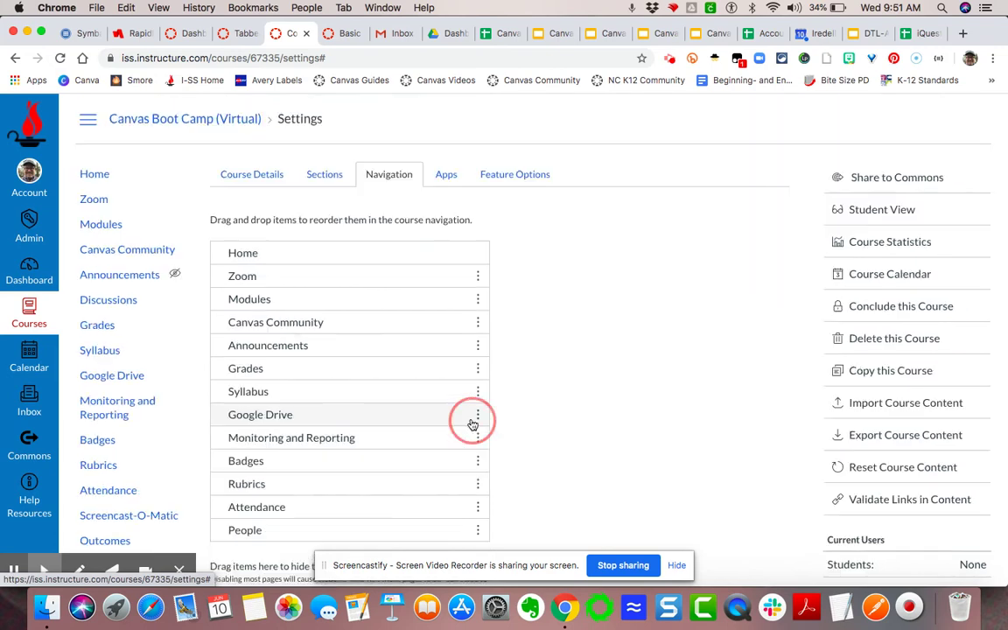
{"action": "scroll", "coordinate": [473, 412], "scroll_direction": "down", "scroll_amount": 5}
{"action": "left_click", "coordinate": [476, 420]}
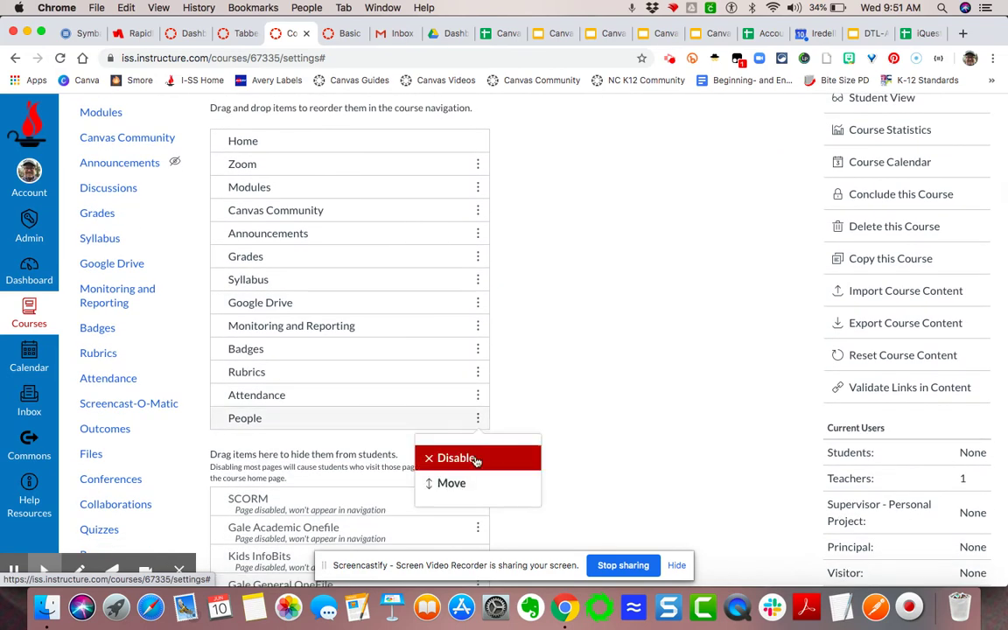
{"action": "left_click", "coordinate": [473, 456]}
Step: Reorder the enabled navigation items so Attendance comes directly below Home, followed by Syllabus
{"action": "scroll", "coordinate": [426, 459], "scroll_direction": "down", "scroll_amount": 1}
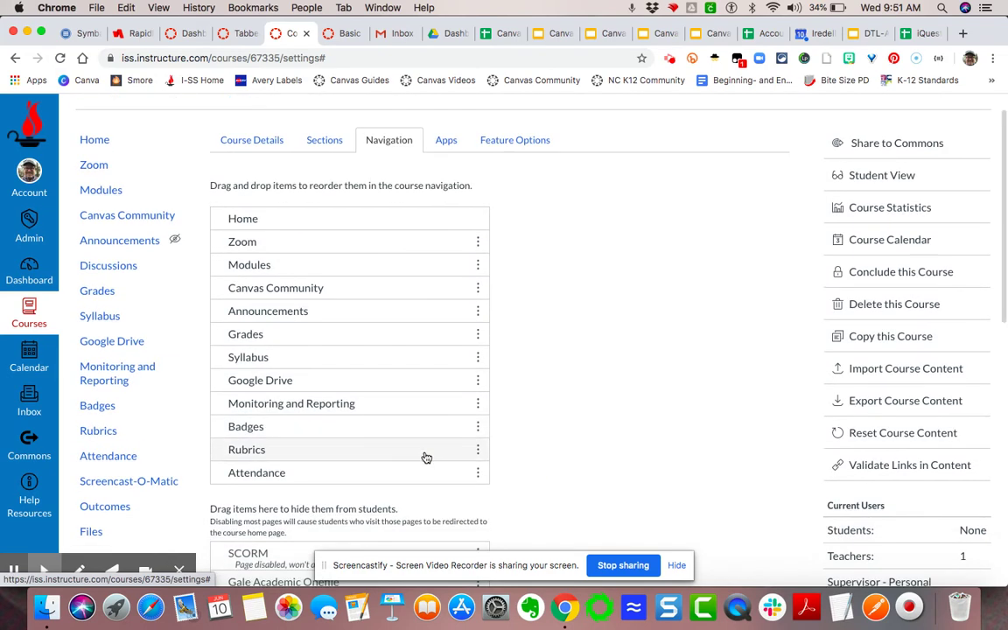
{"action": "scroll", "coordinate": [395, 478], "scroll_direction": "down", "scroll_amount": 1}
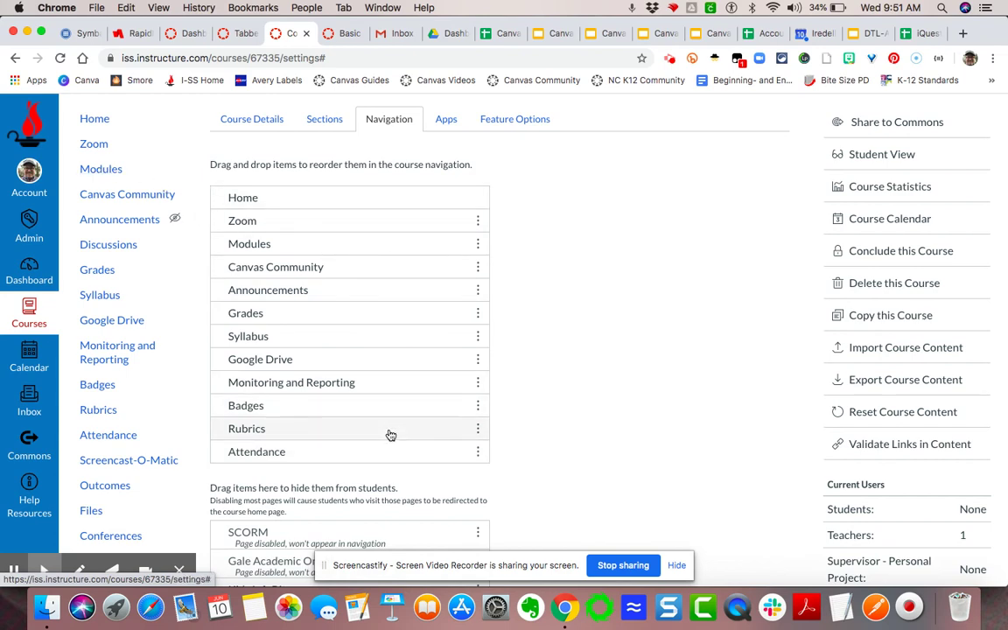
{"action": "scroll", "coordinate": [391, 435], "scroll_direction": "down", "scroll_amount": 2}
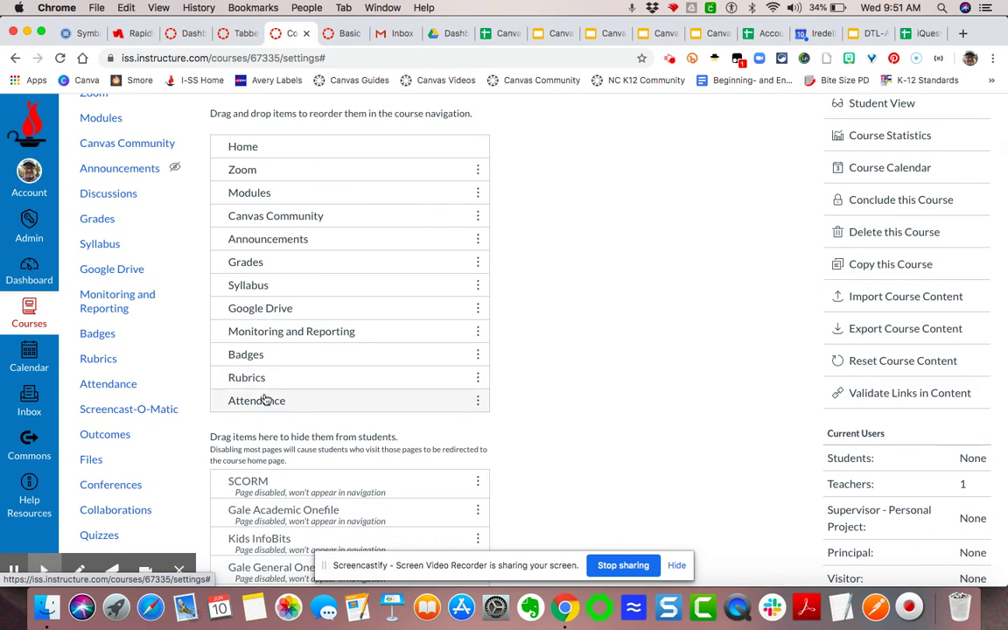
{"action": "left_click_drag", "start_coordinate": [274, 401], "coordinate": [275, 166]}
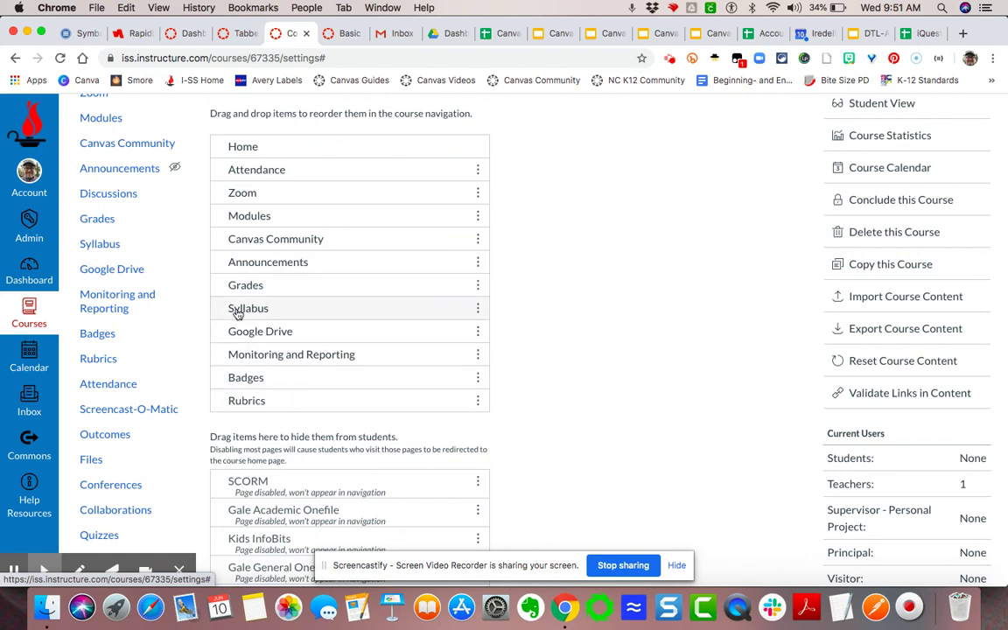
{"action": "left_click_drag", "start_coordinate": [249, 312], "coordinate": [252, 194]}
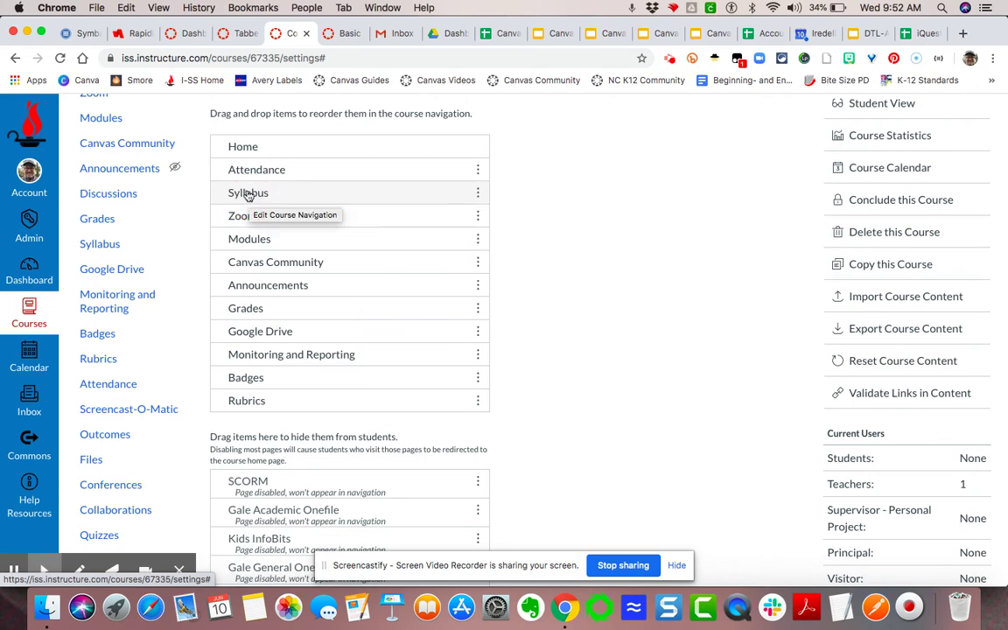
Step: Move Modules directly below Syllabus in the course navigation order and save the navigation changes
{"action": "left_click_drag", "start_coordinate": [249, 236], "coordinate": [250, 200]}
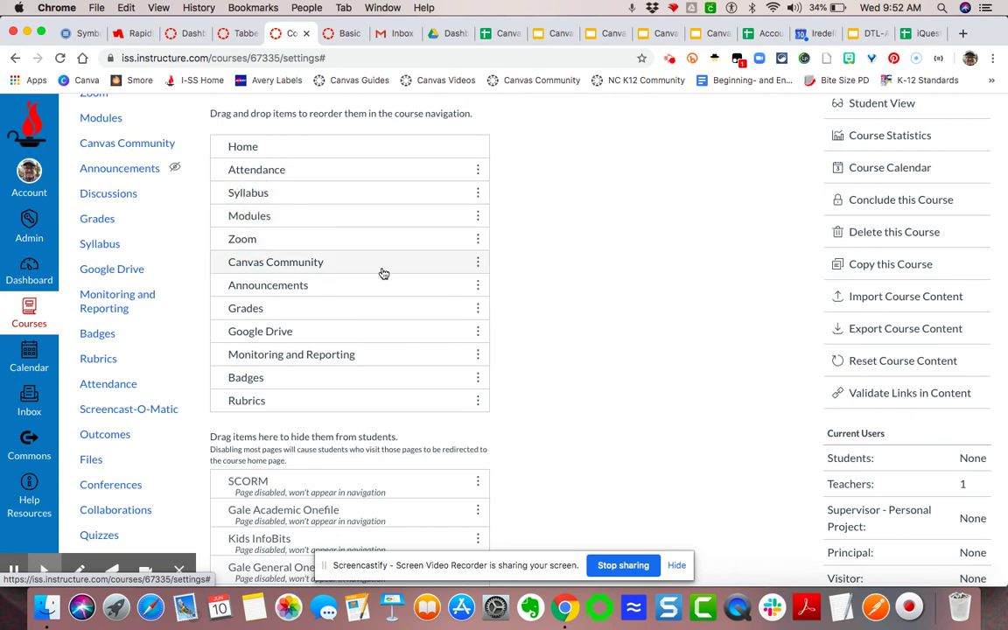
{"action": "scroll", "coordinate": [384, 274], "scroll_direction": "down", "scroll_amount": 1}
{"action": "scroll", "coordinate": [383, 274], "scroll_direction": "down", "scroll_amount": 3}
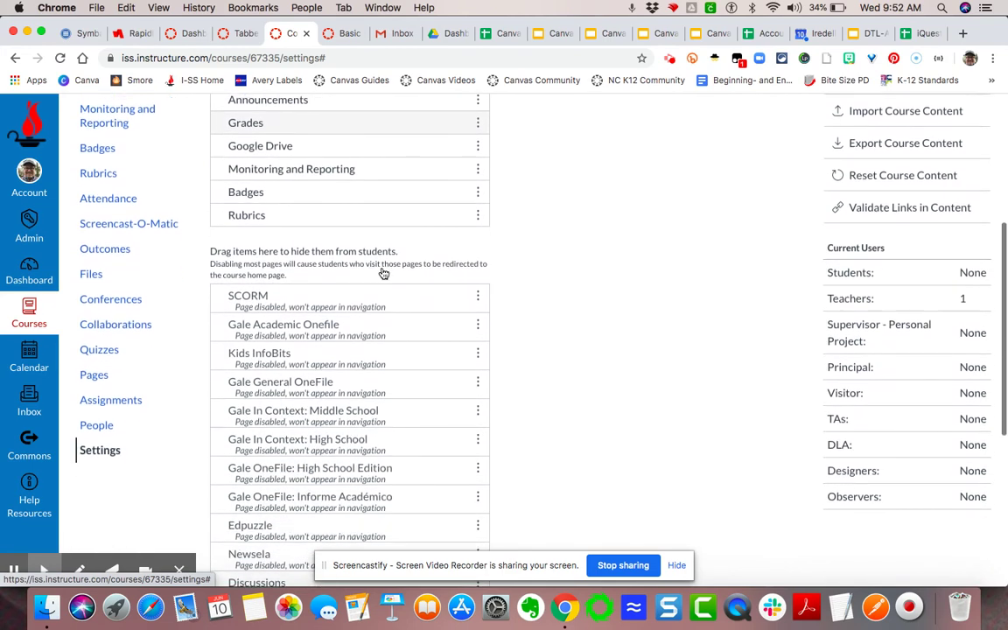
{"action": "scroll", "coordinate": [384, 274], "scroll_direction": "up", "scroll_amount": 4}
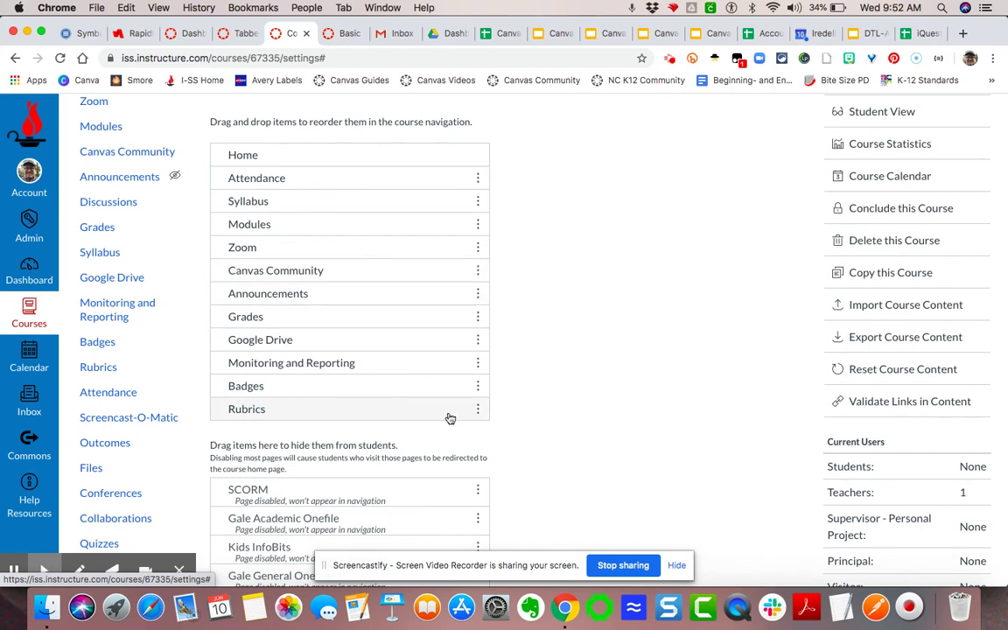
{"action": "scroll", "coordinate": [434, 452], "scroll_direction": "down", "scroll_amount": 13}
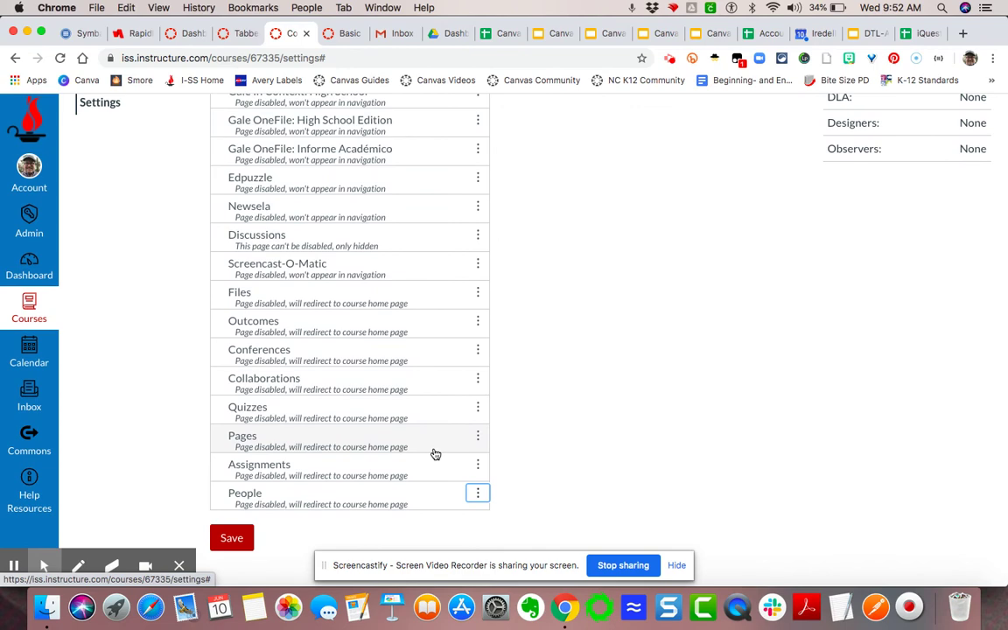
{"action": "left_click", "coordinate": [231, 544]}
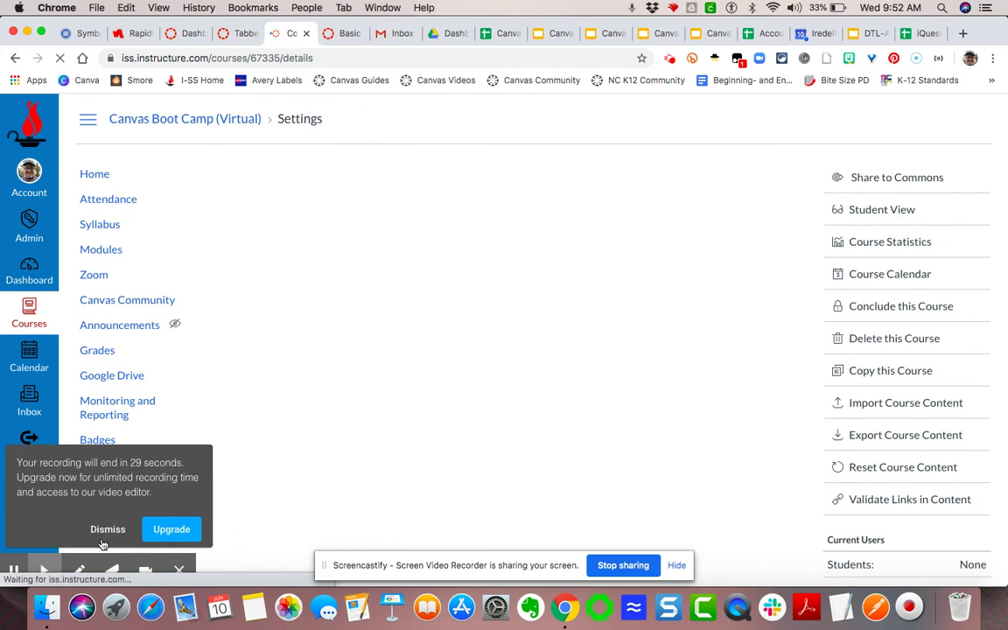
{"action": "left_click", "coordinate": [107, 528]}
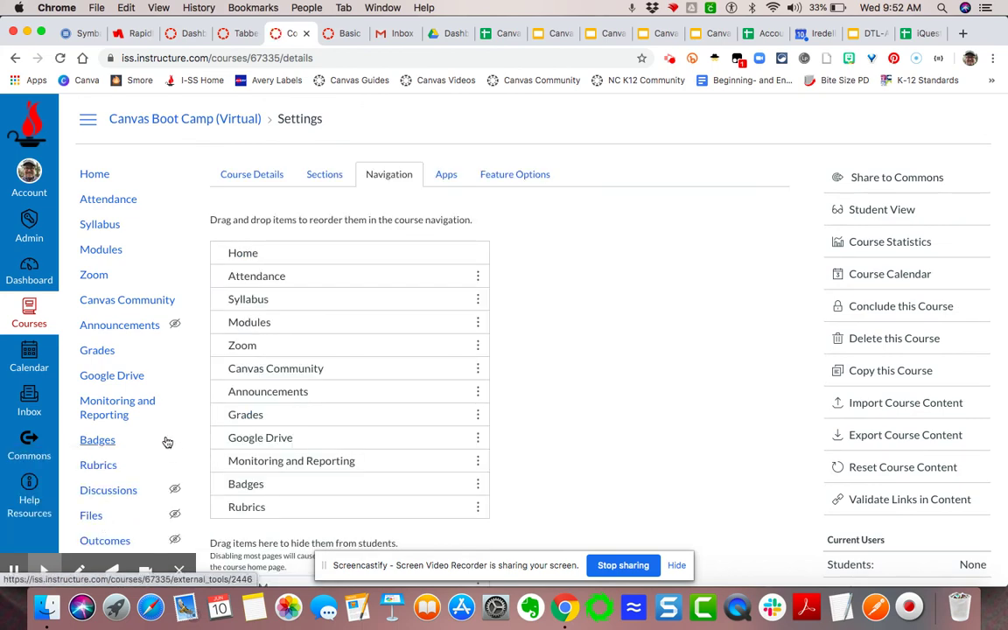
Step: Open the course home page and check the updated course navigation menu, including the hidden items
{"action": "left_click", "coordinate": [94, 173]}
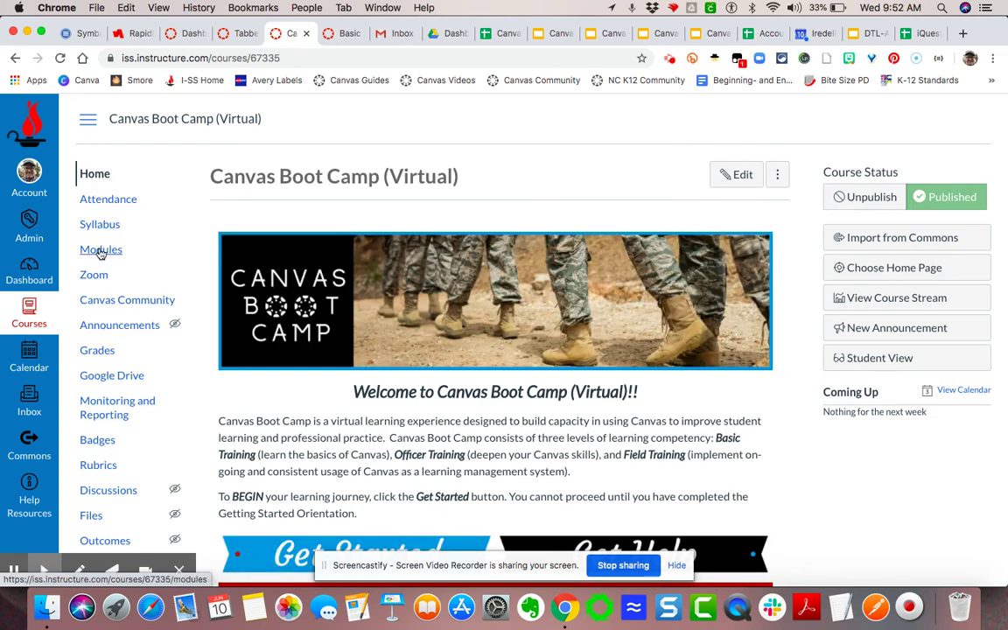
{"action": "scroll", "coordinate": [137, 406], "scroll_direction": "down", "scroll_amount": 5}
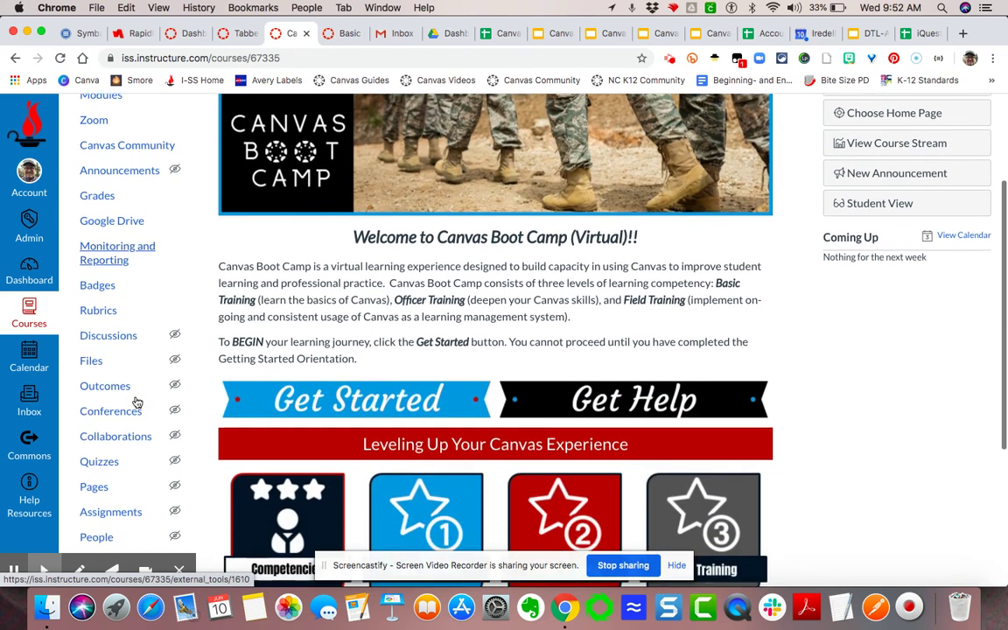